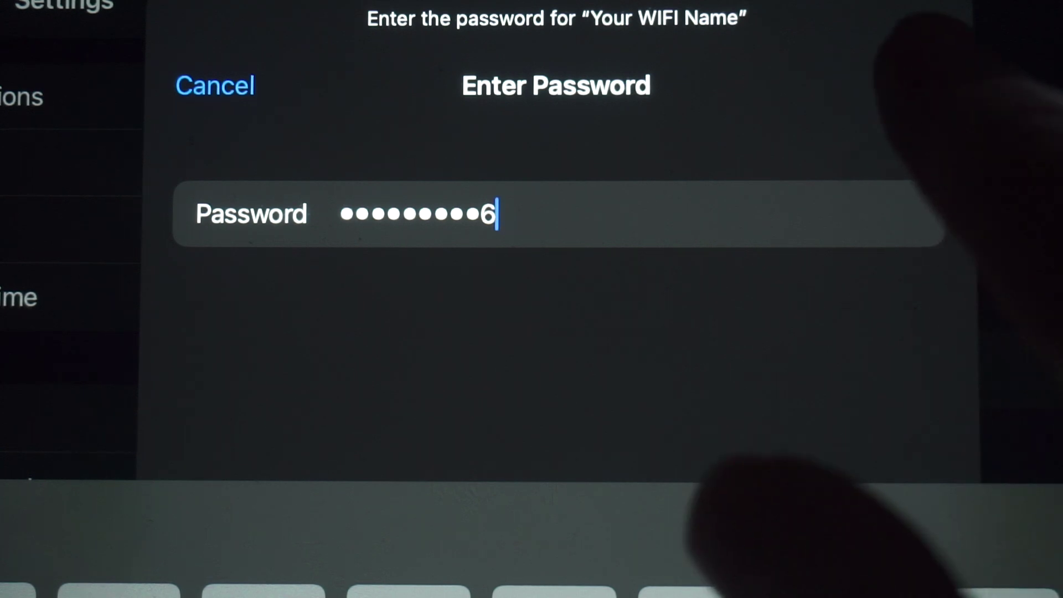
Join the tablet to the "Your WIFI Name" network using the label password
left_click(917, 148)
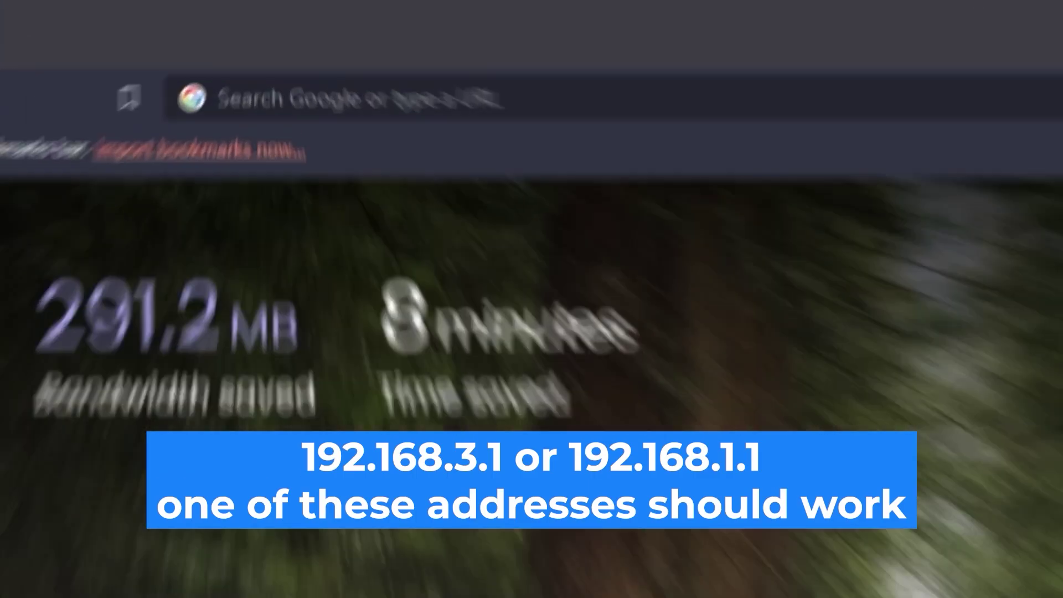
left_click(701, 34)
Load the router admin page at 192.168.1.1 and try the login password, which is rejected
type("192.168")
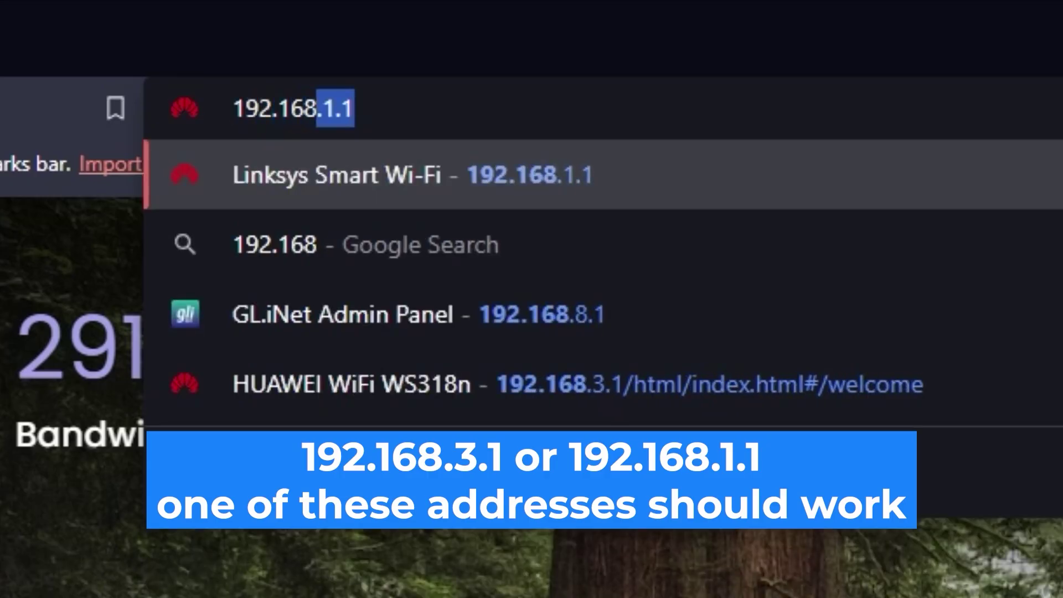
type(".1.1")
key("Return")
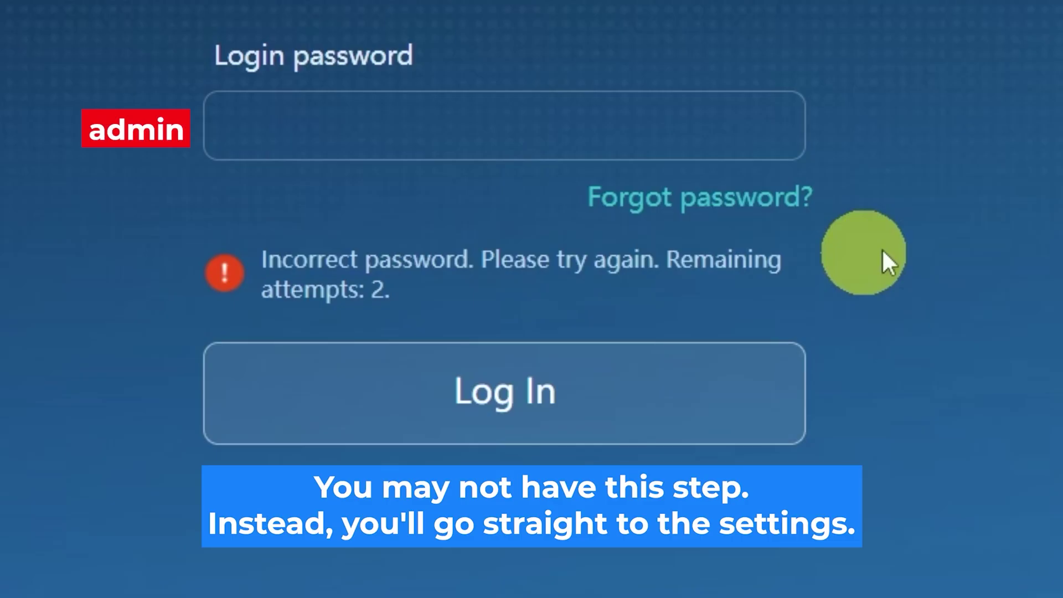
left_click(581, 126)
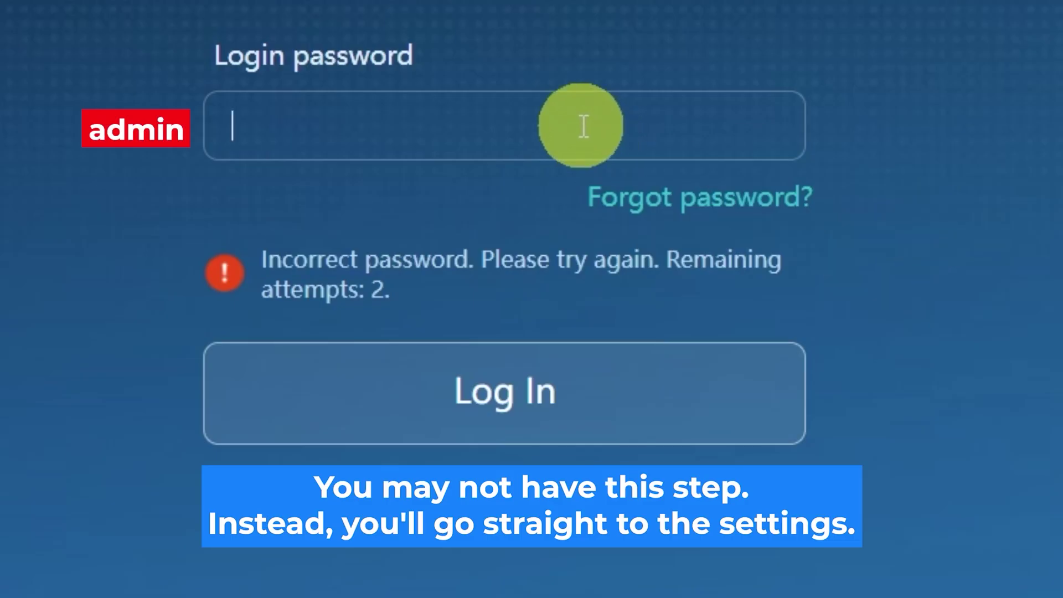
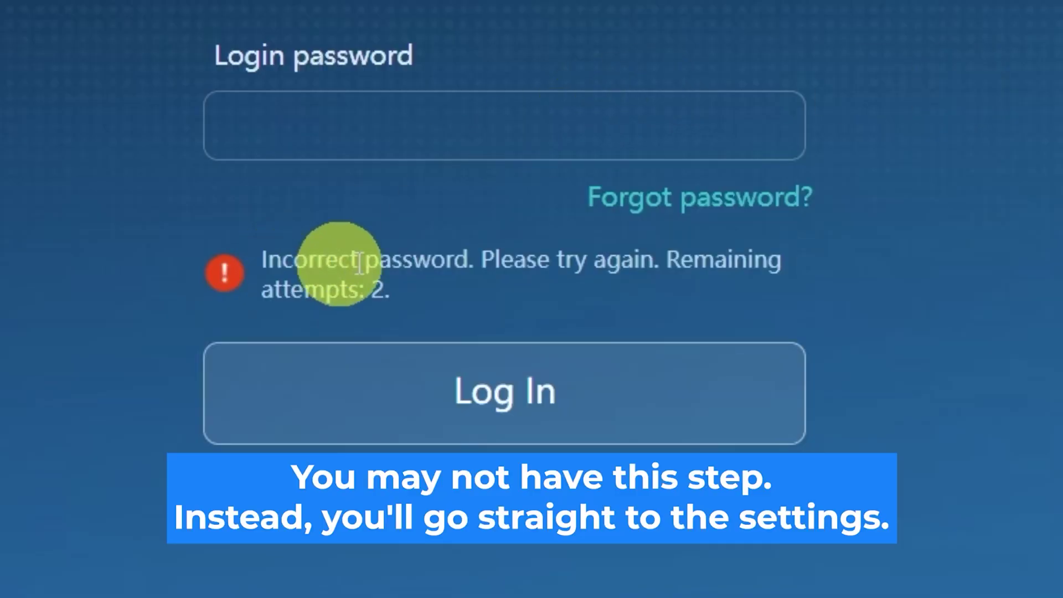
left_click(584, 126)
Log in with the admin password, keep English, accept the licence agreement and begin setup
type("•••••••••")
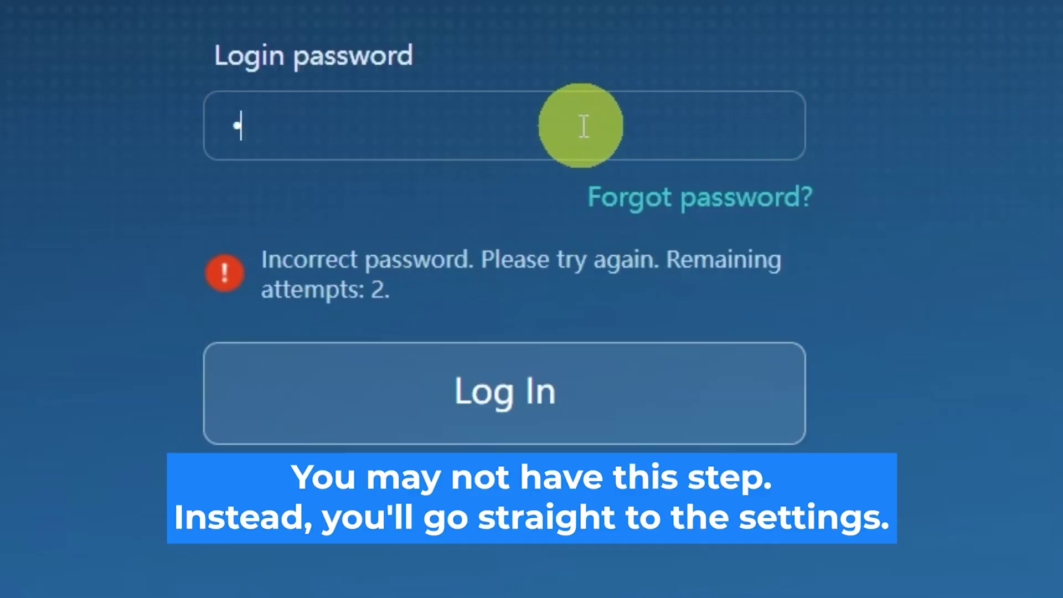
type("•")
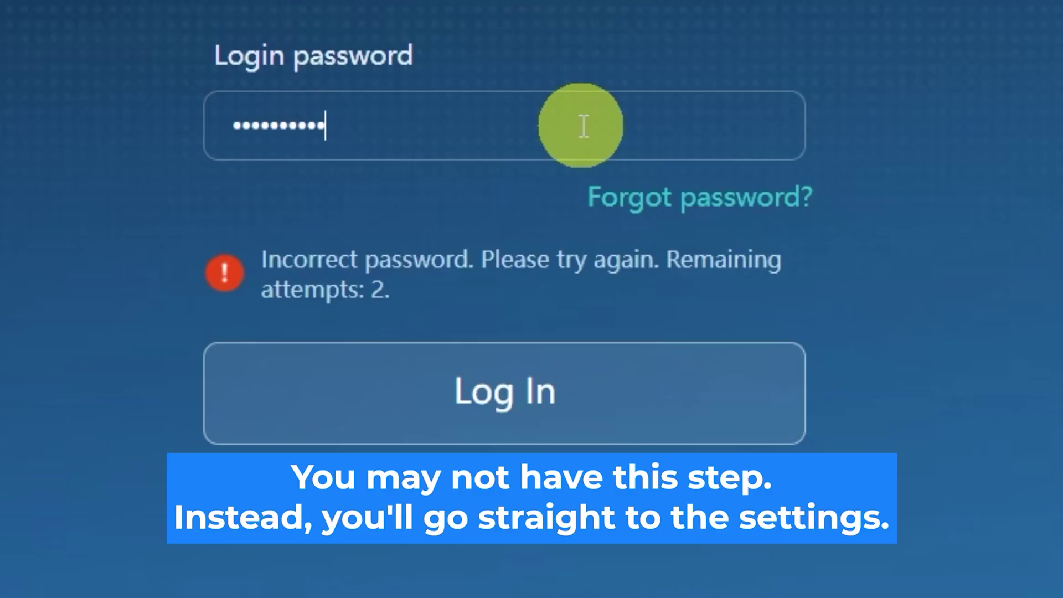
left_click(569, 391)
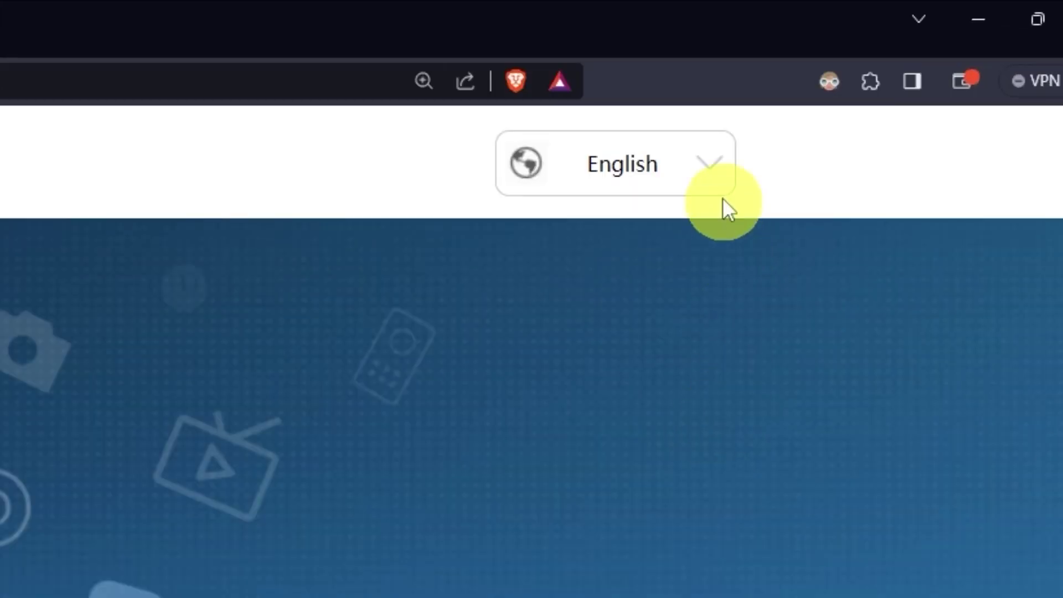
left_click(722, 177)
scroll(614, 360, "down", 5)
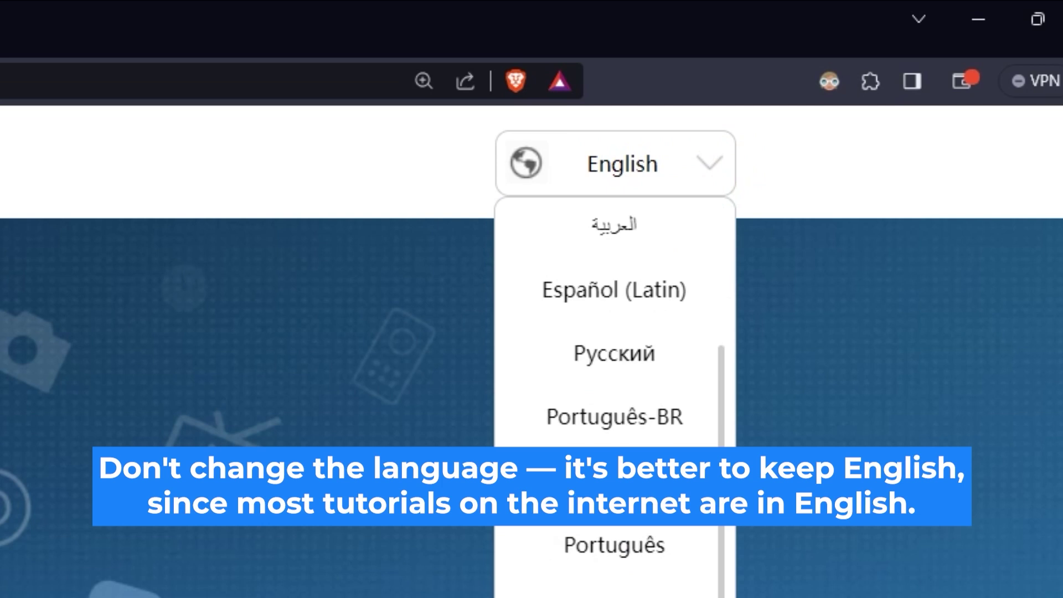
scroll(615, 360, "up", 5)
left_click(365, 553)
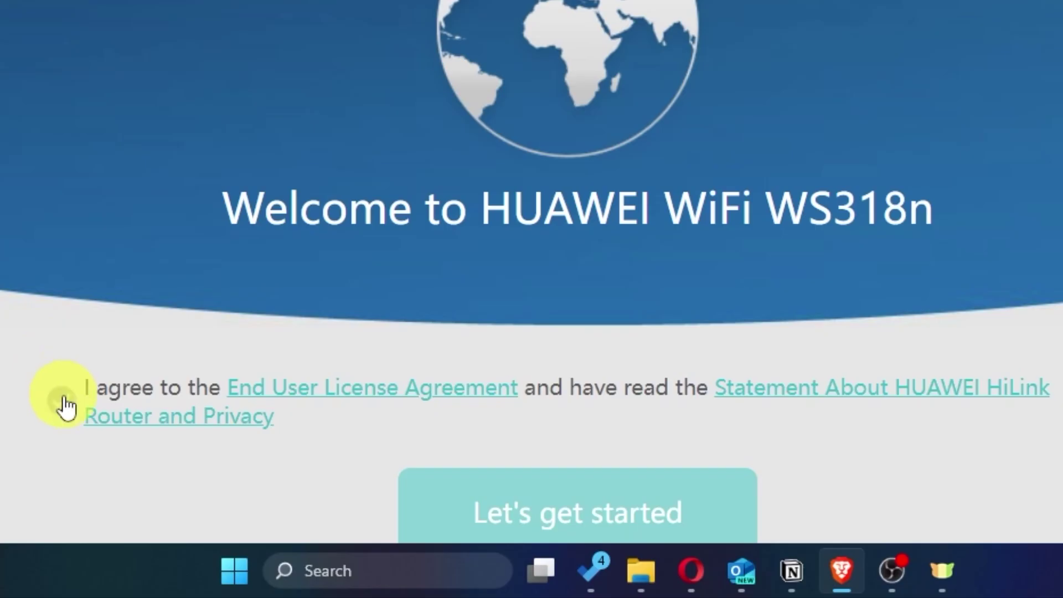
left_click(60, 401)
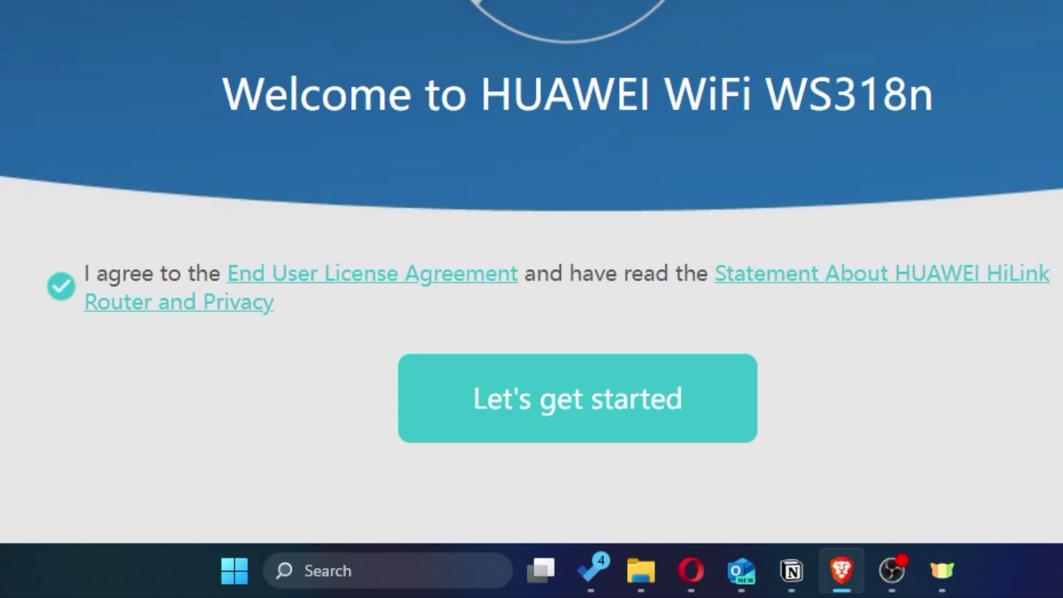
left_click(534, 427)
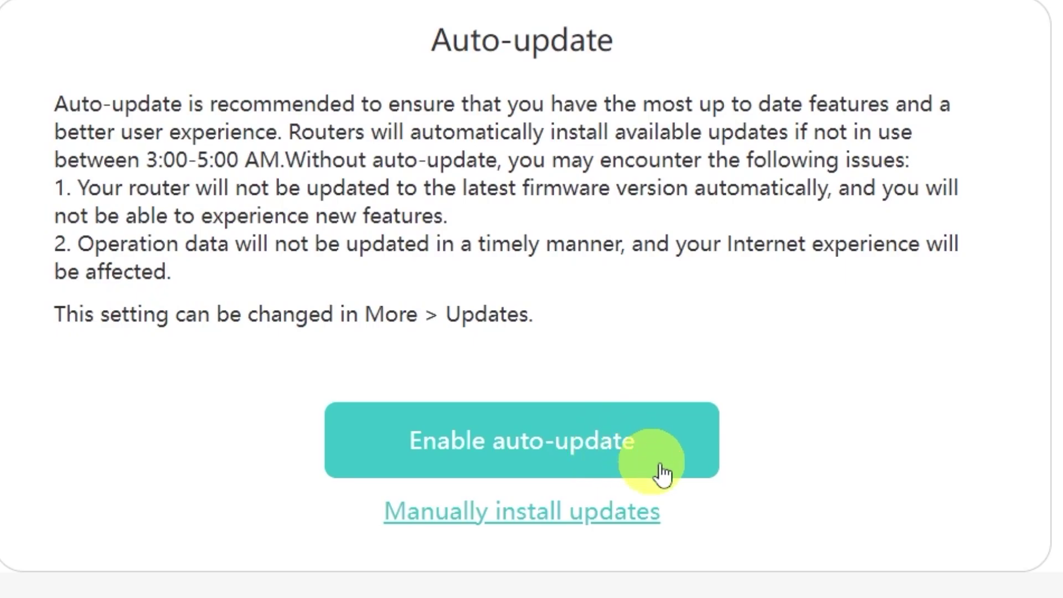
Enable automatic firmware updates on the Auto-update page
left_click(506, 521)
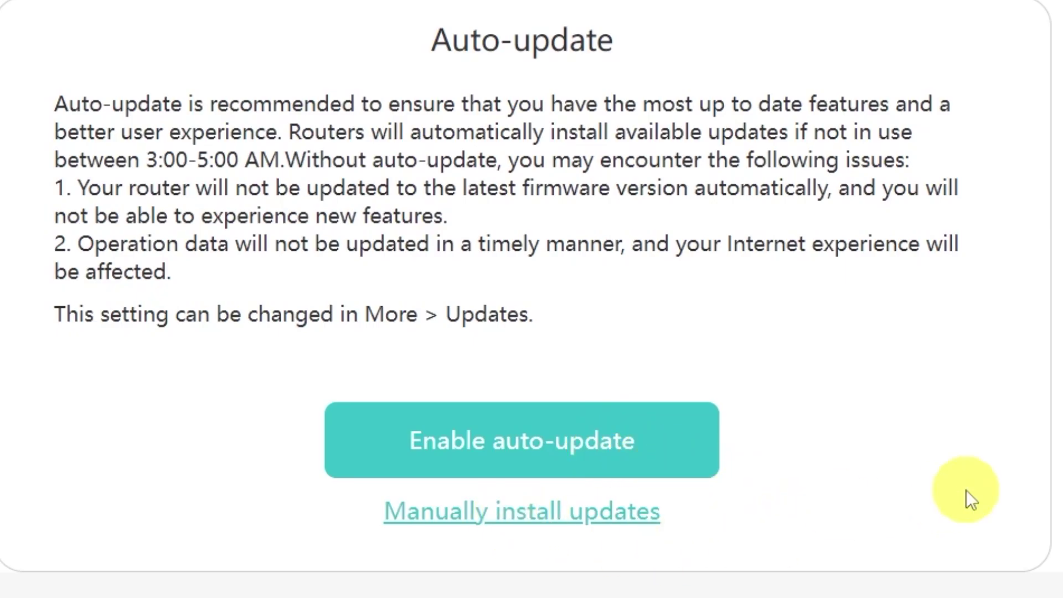
scroll(951, 487, "down", 4)
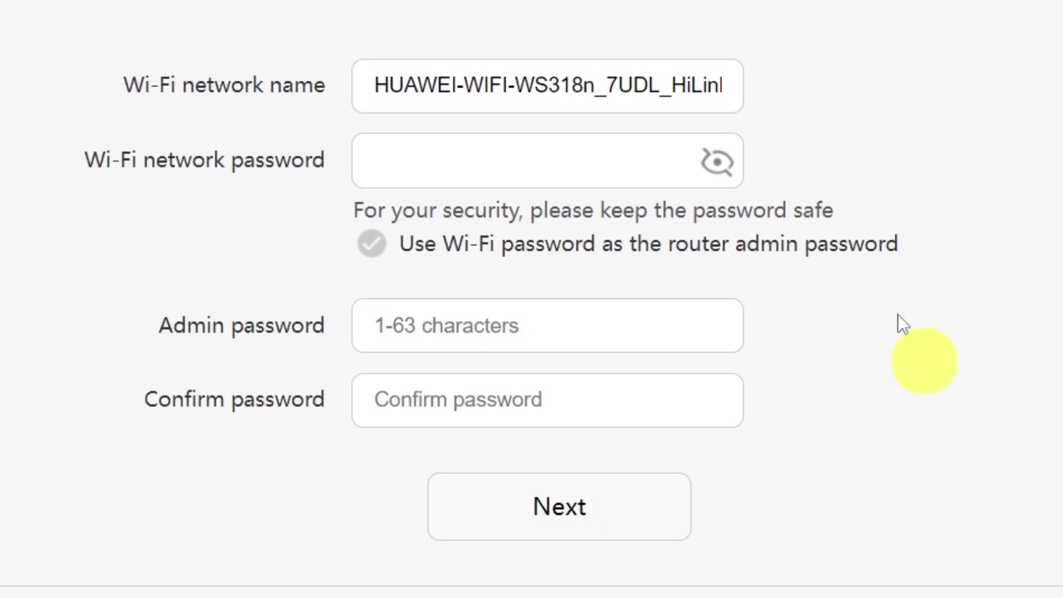
Trim the Wi-Fi name to HUAWEI and enter a new Wi-Fi password
left_click_drag(452, 86, 859, 76)
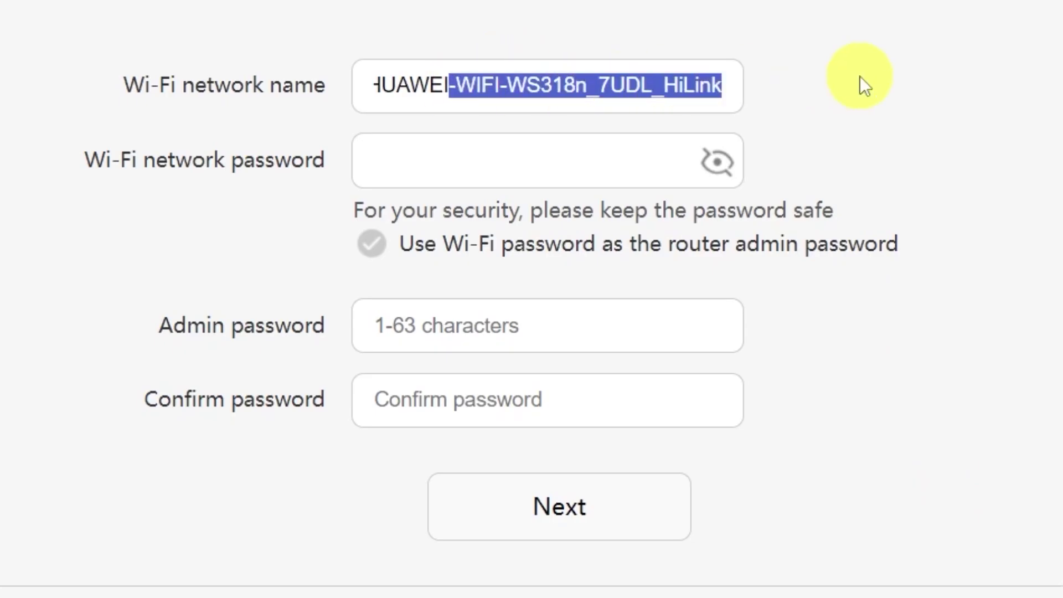
key("BackSpace")
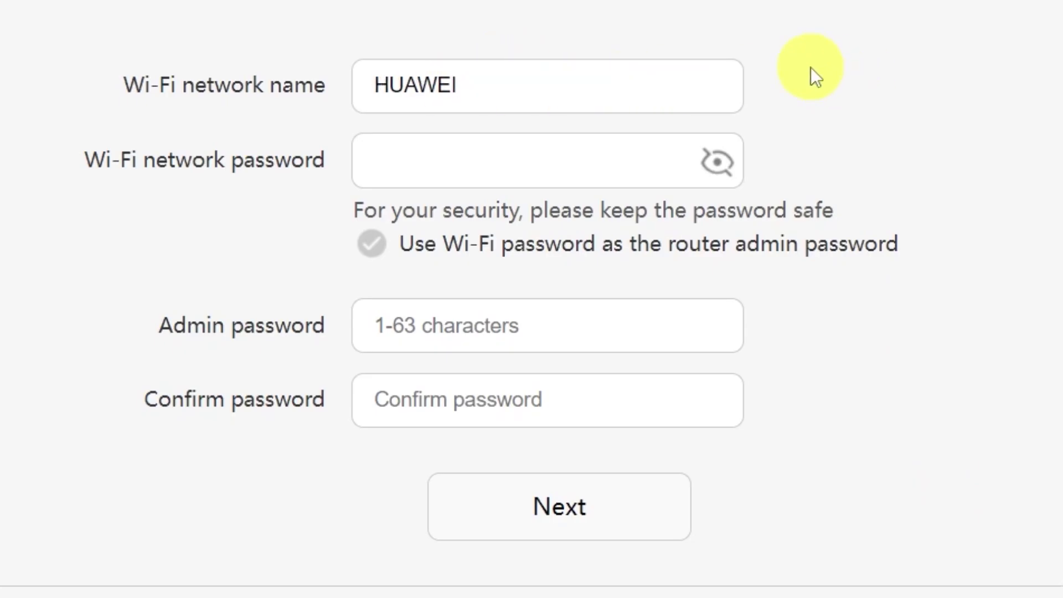
left_click(517, 159)
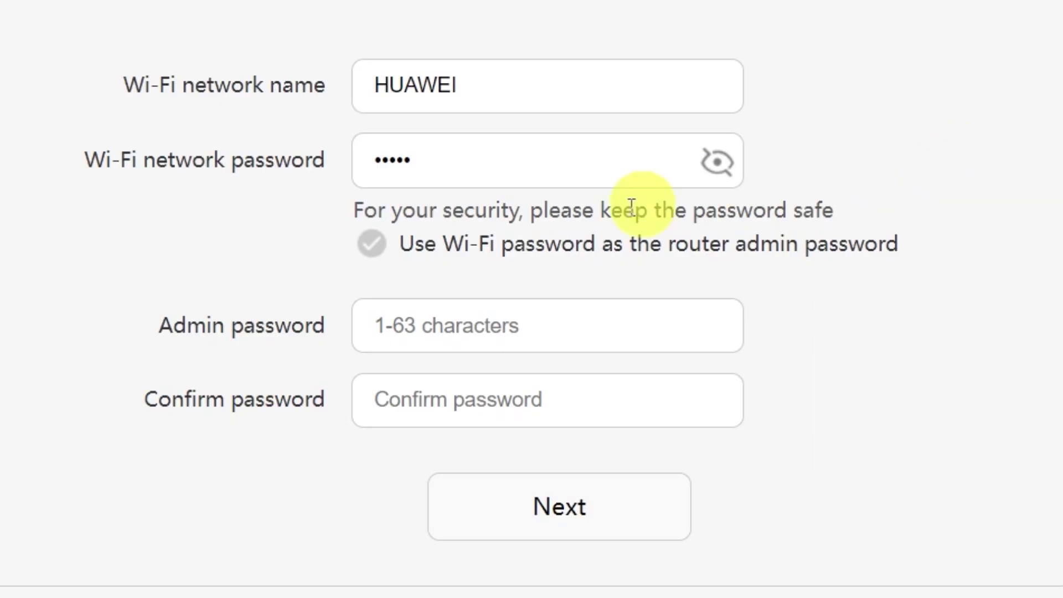
left_click(471, 325)
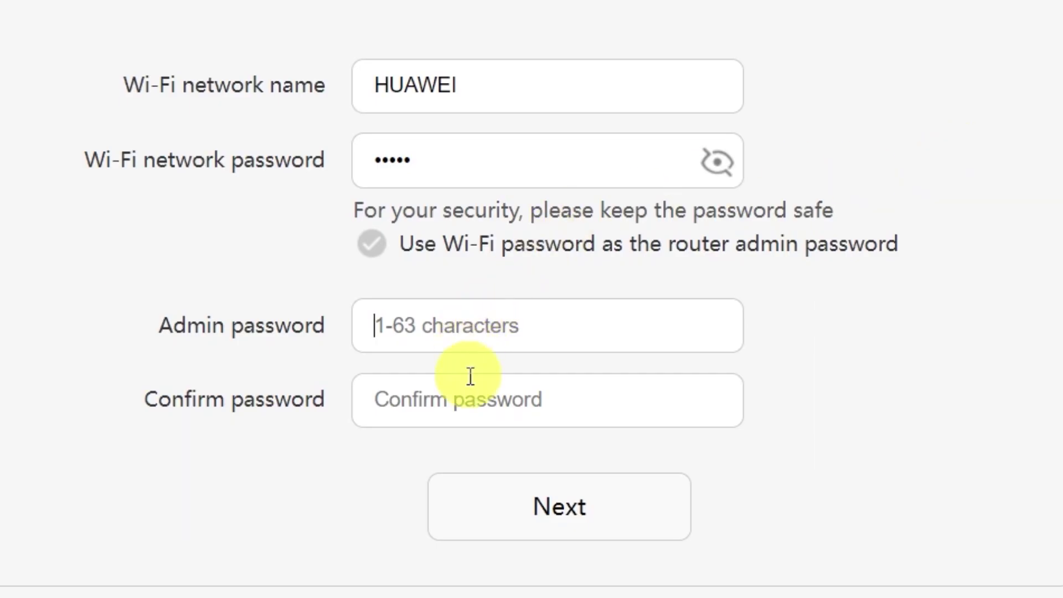
left_click(474, 399)
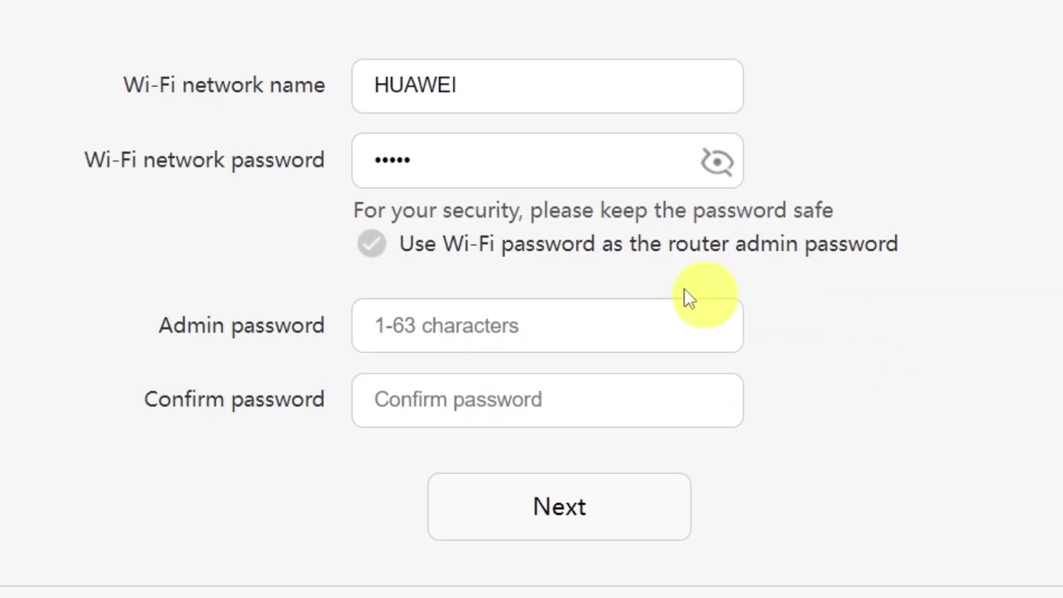
Reuse the Wi-Fi password as admin password, lengthening it to 8+ characters, and continue
left_click(373, 244)
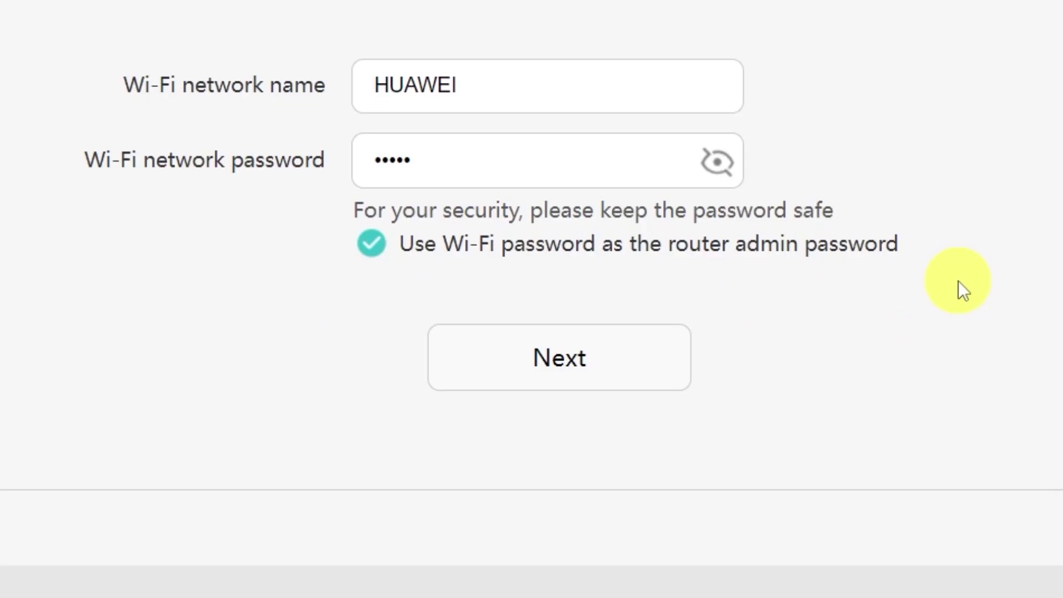
left_click(570, 361)
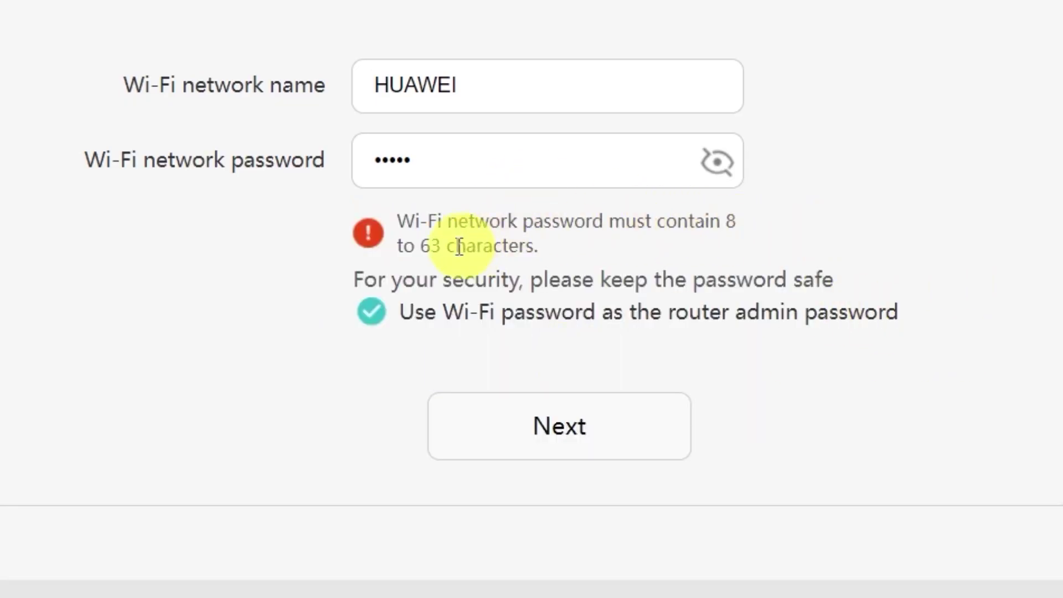
left_click(563, 163)
type("******")
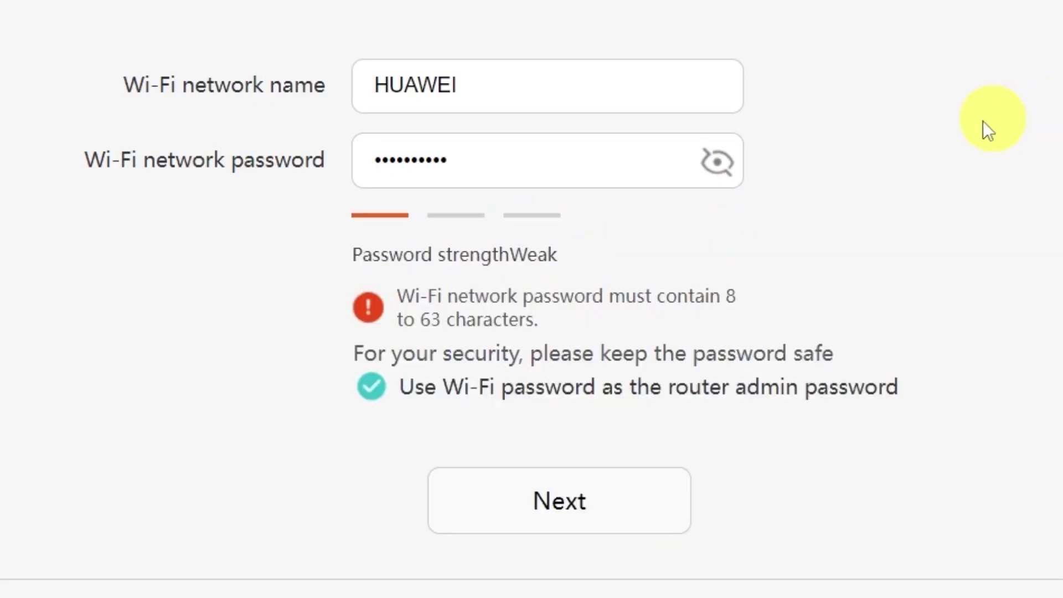
left_click(567, 508)
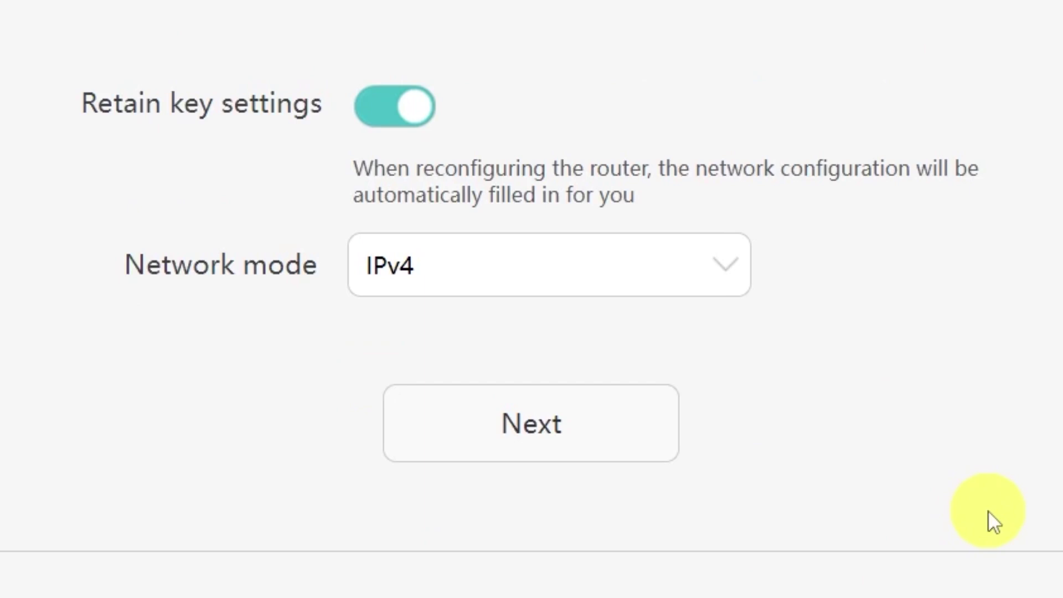
Keep IPv4 selected as the network mode
left_click(719, 267)
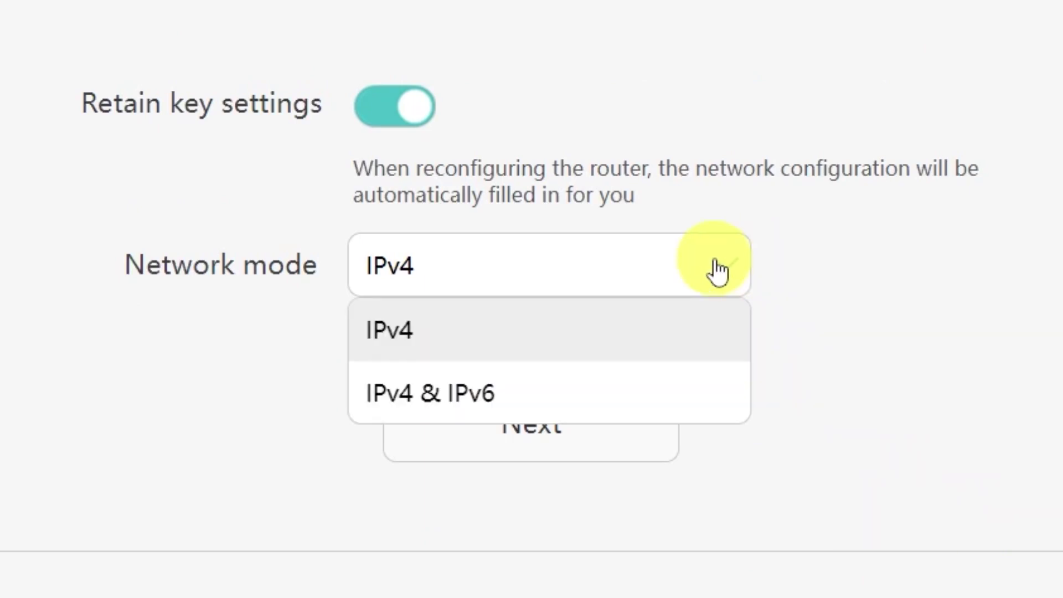
left_click(711, 273)
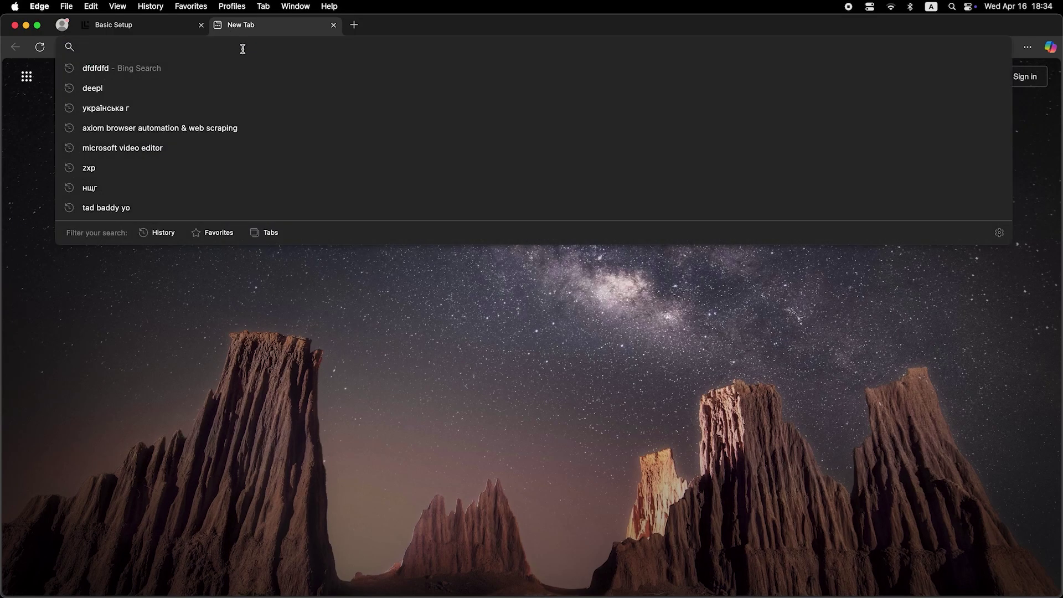
Search "dfdfdfdf" to test the internet connection
type("dfdfdfdf")
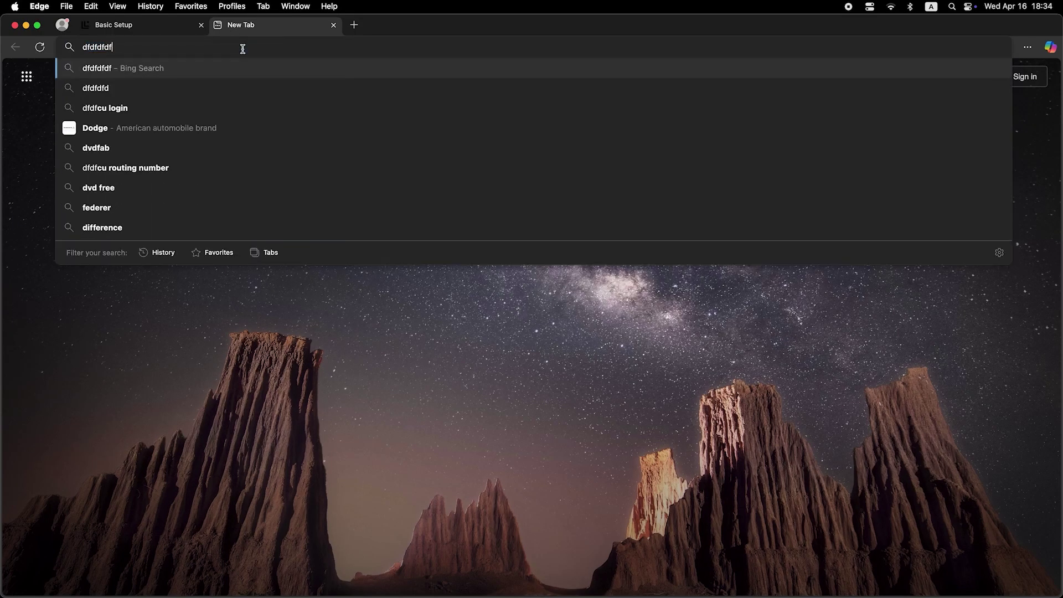
key("Return")
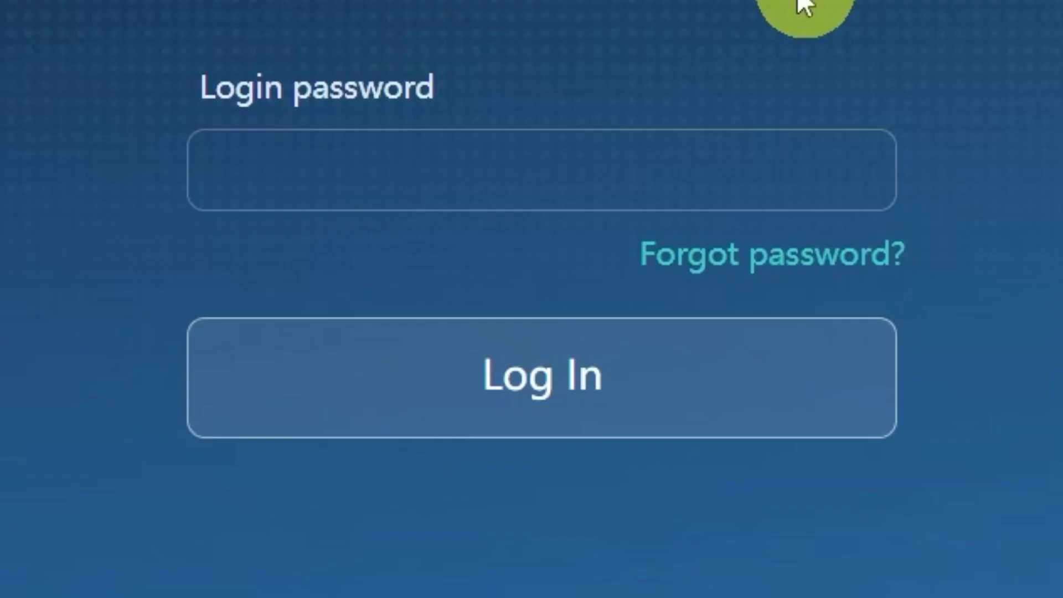
Sign in and save the internet connection with MAC clone set to PC MAC address
left_click(712, 183)
type("•••")
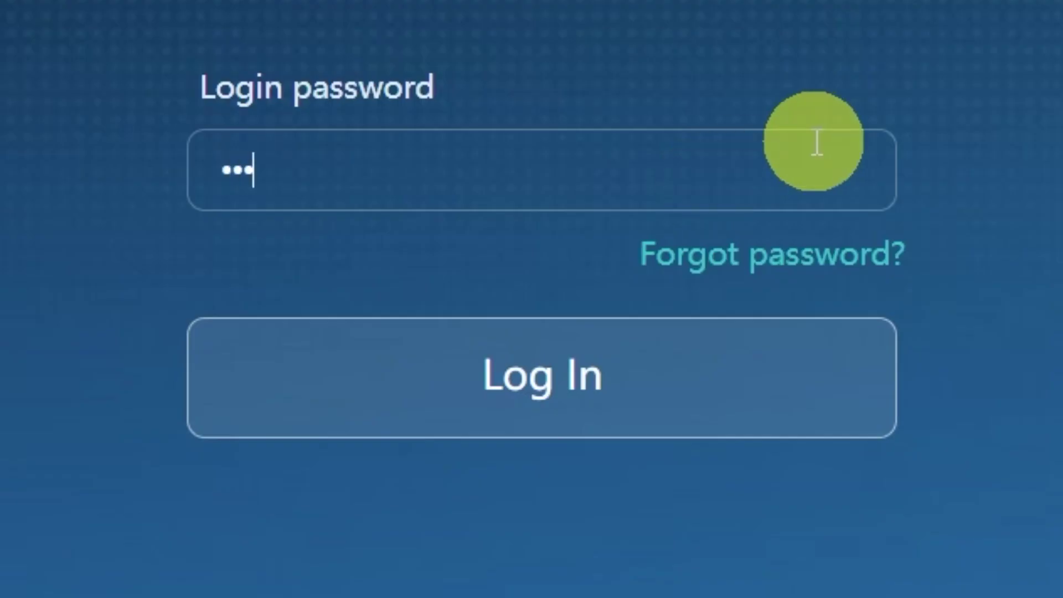
type("•••••••")
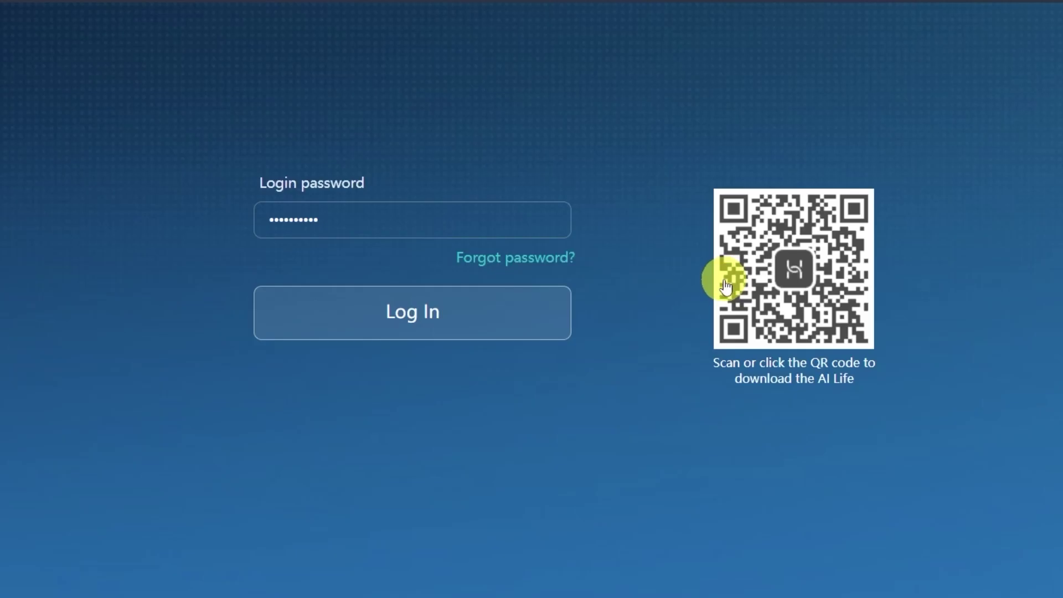
key("Return")
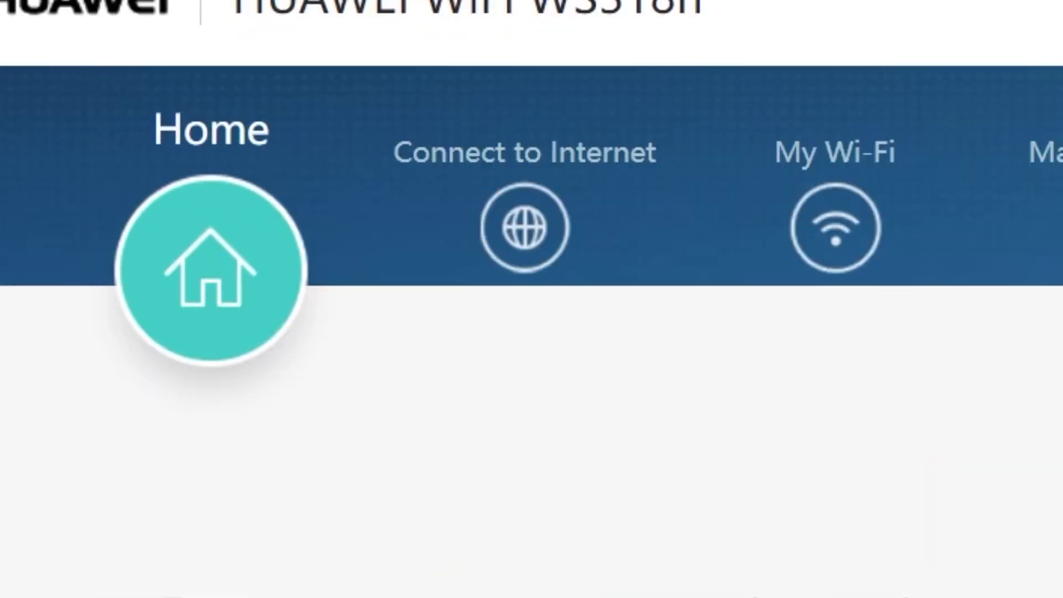
left_click(545, 268)
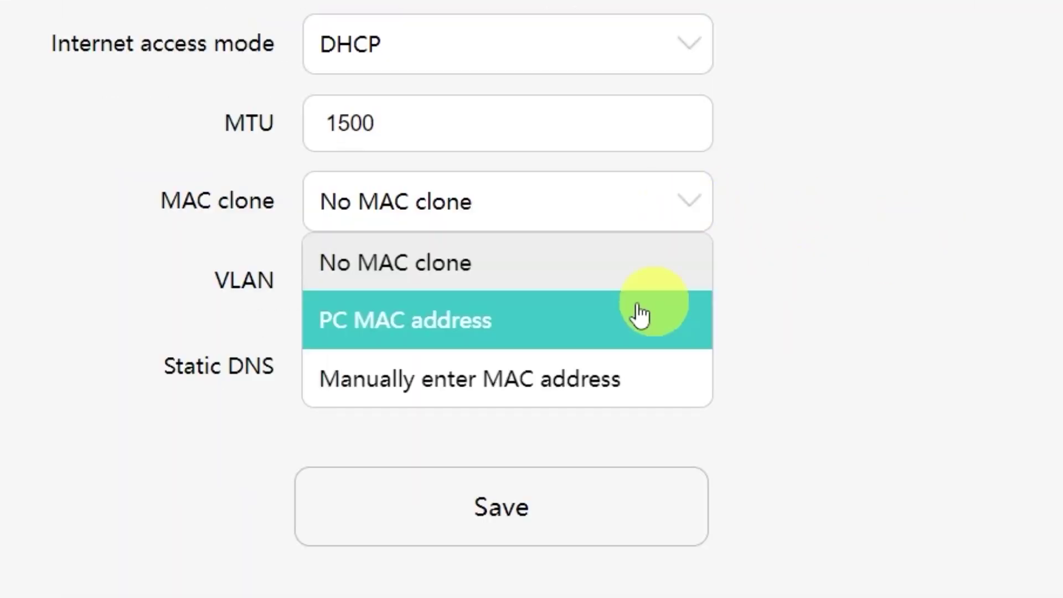
left_click(510, 329)
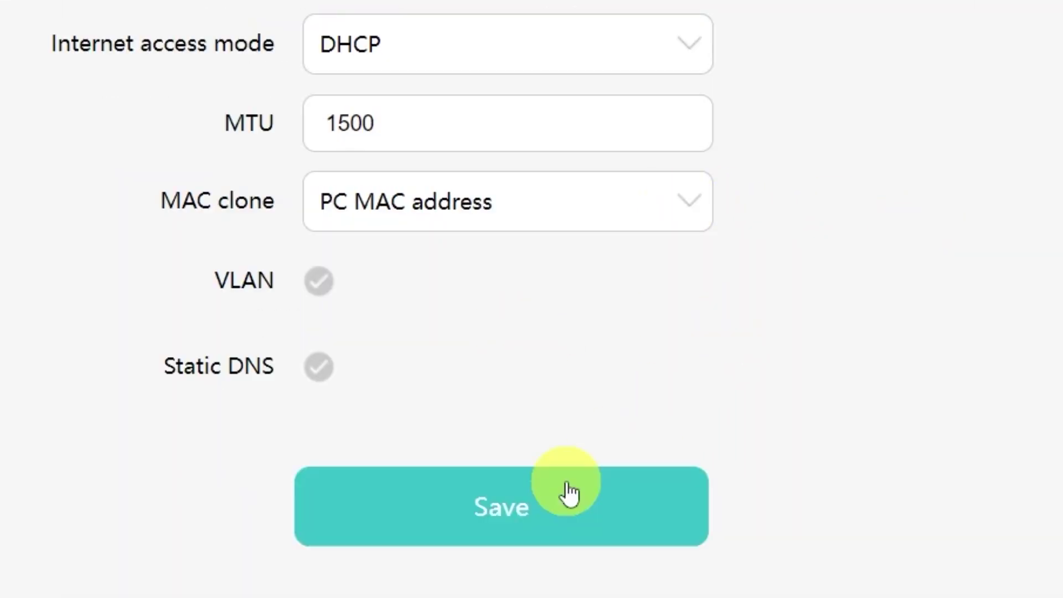
left_click(540, 521)
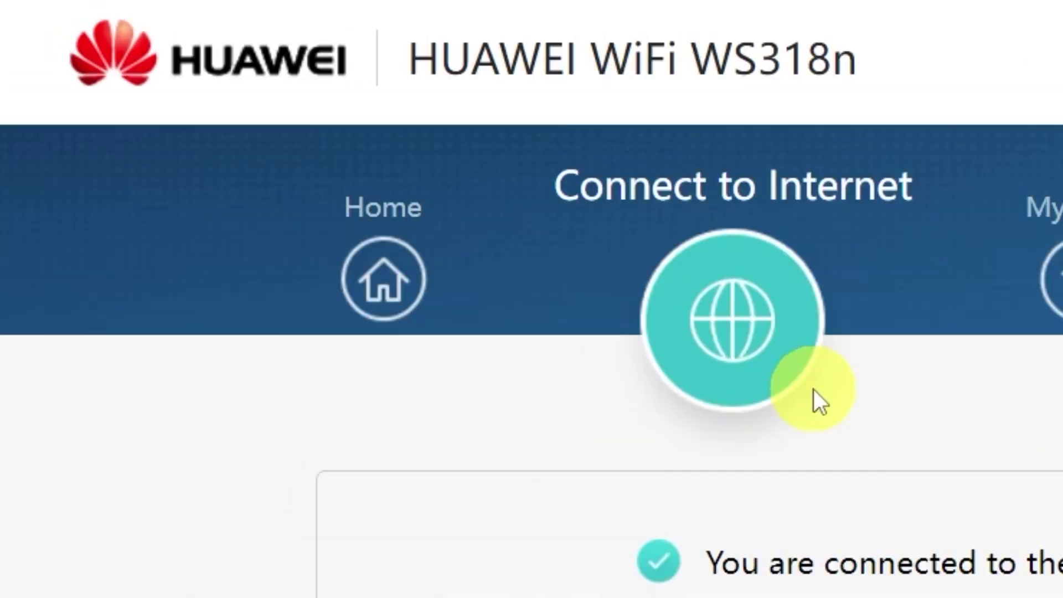
Restart the router from the Home dashboard and confirm with OK
left_click(396, 282)
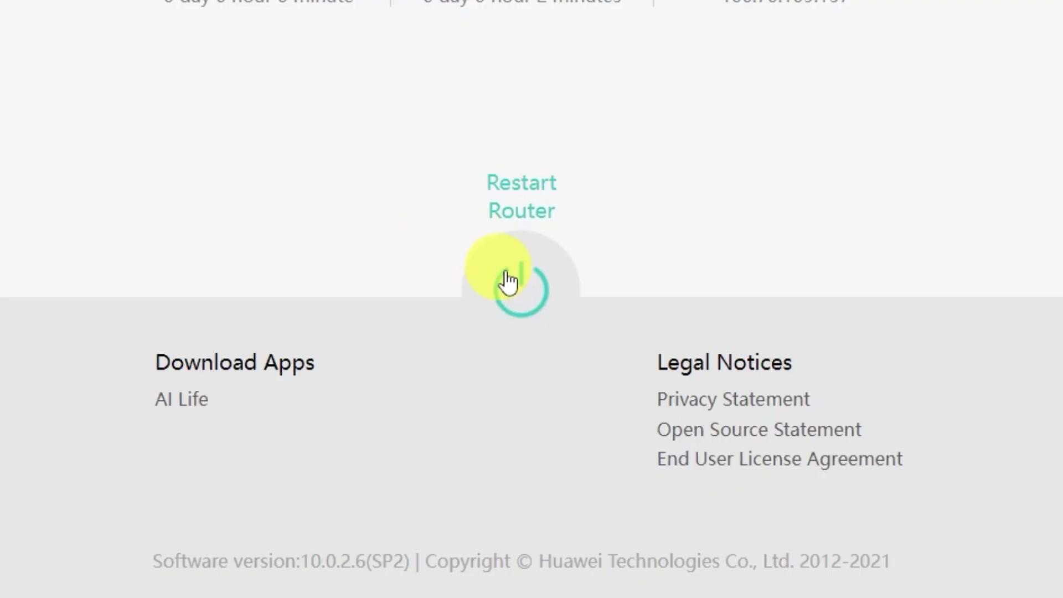
left_click(508, 282)
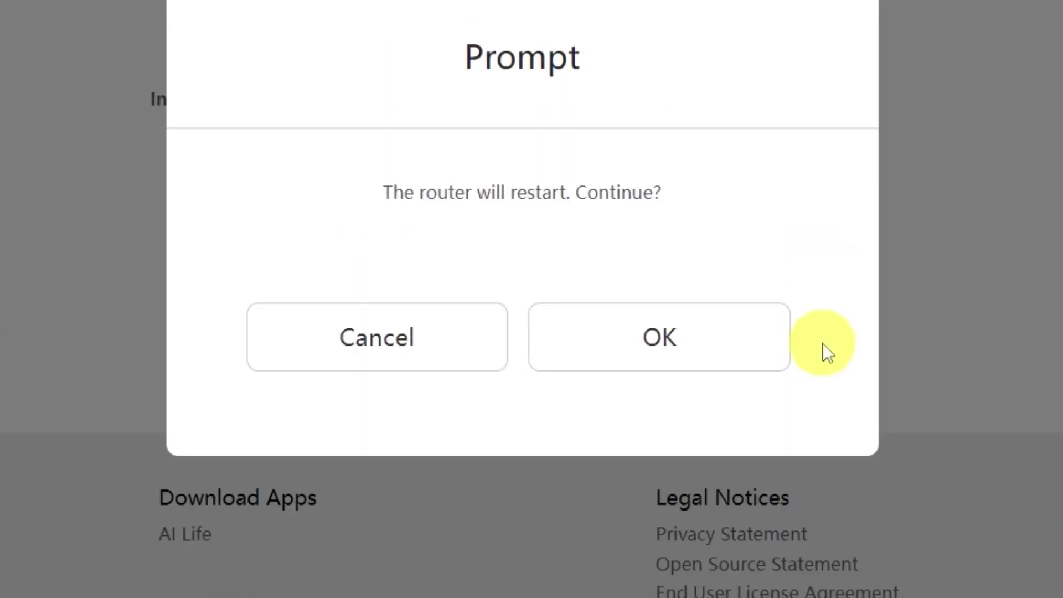
left_click(719, 351)
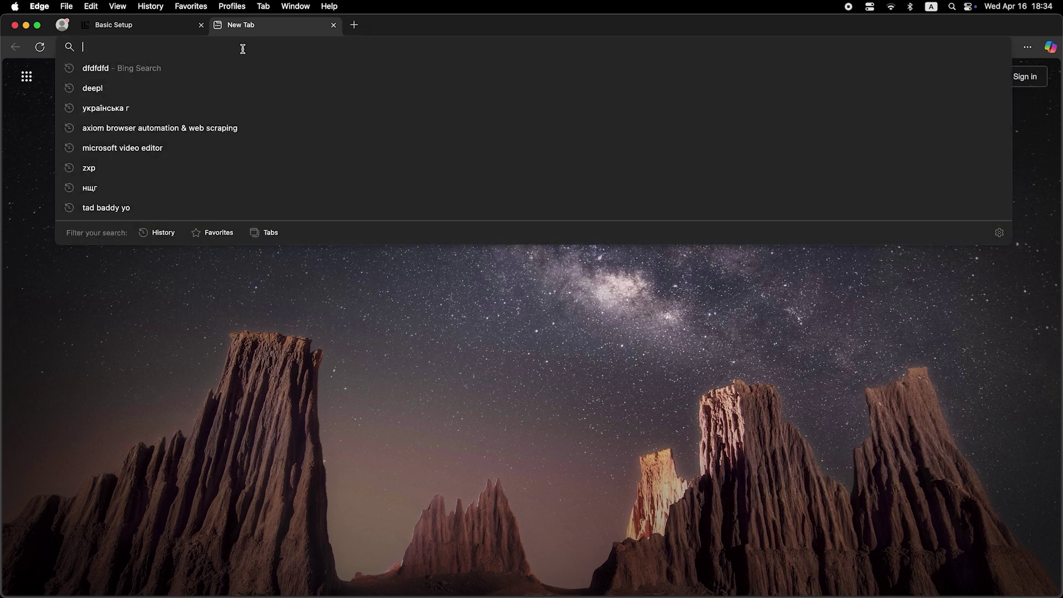
Search "zhizhi" to confirm the internet works after the restart
type("zhizhi")
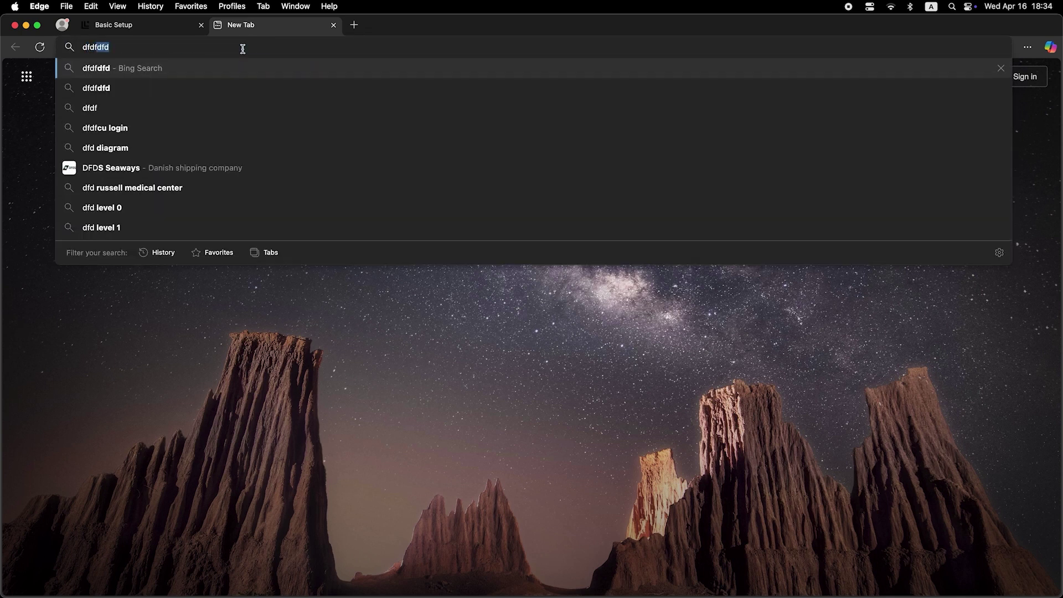
key("Return")
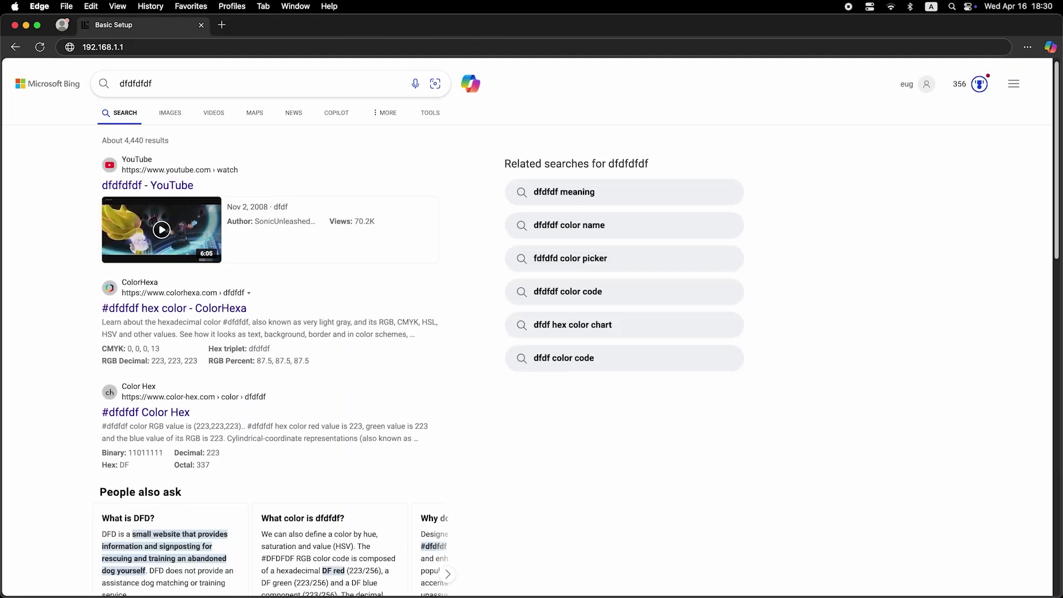